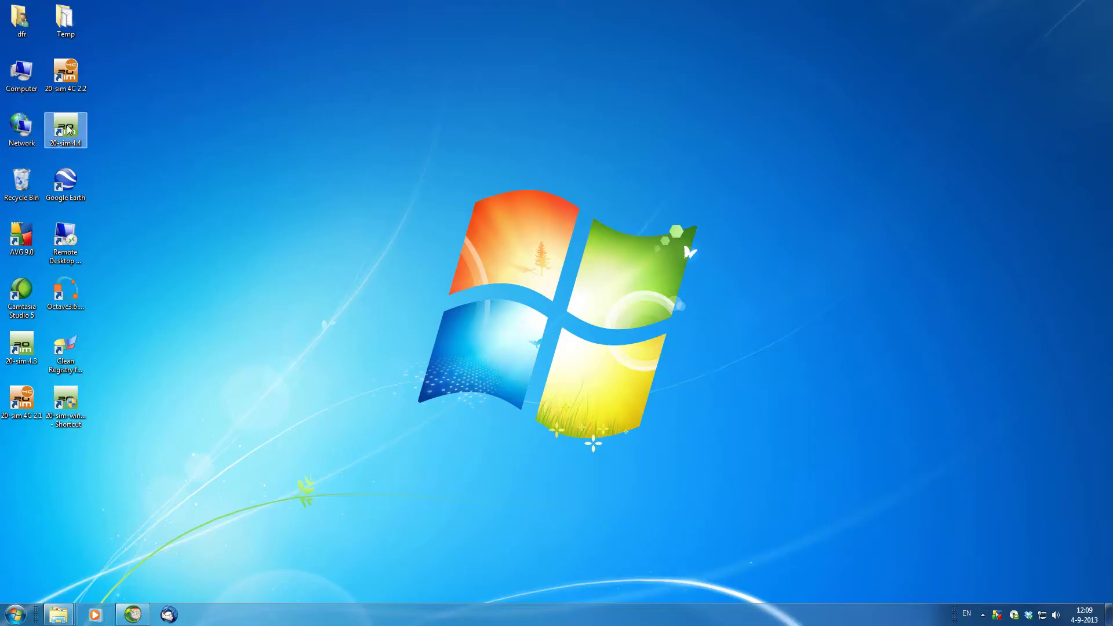
Launch 20-sim 4.4 and load the Tripod model from Library > Examples > 3D Mechanics
{"action": "double_click", "coordinate": [67, 129]}
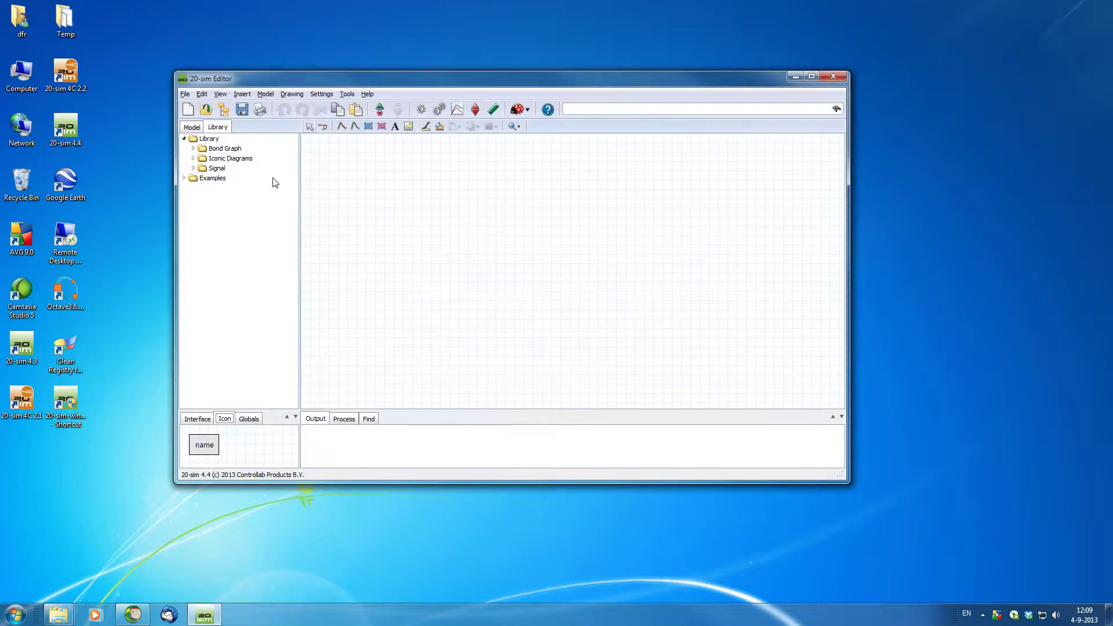
{"action": "left_click", "coordinate": [186, 178]}
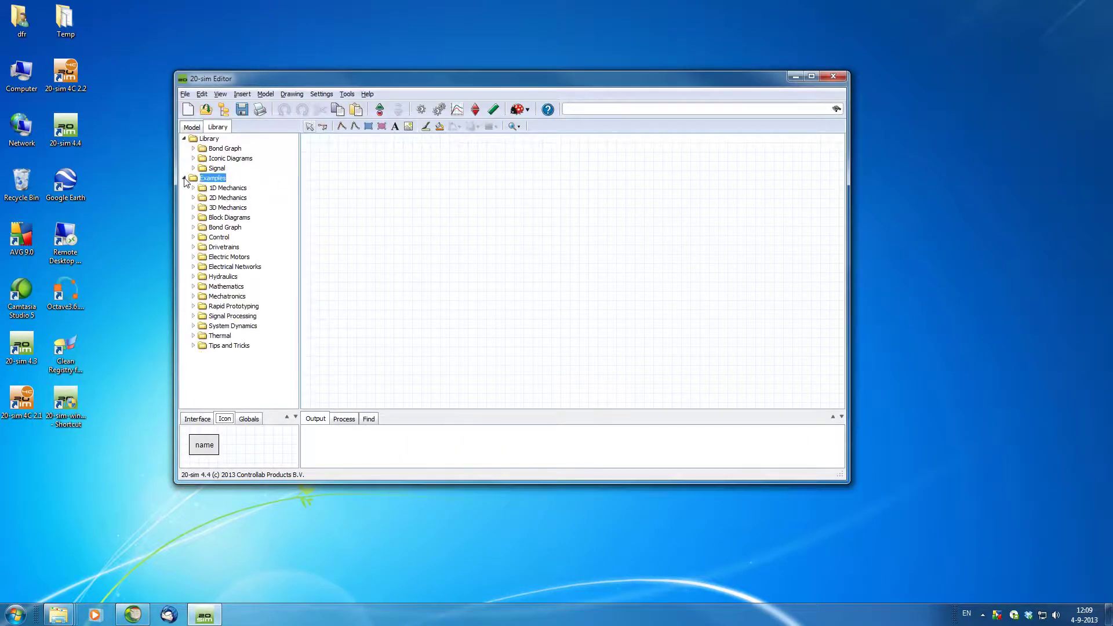
{"action": "left_click", "coordinate": [194, 209]}
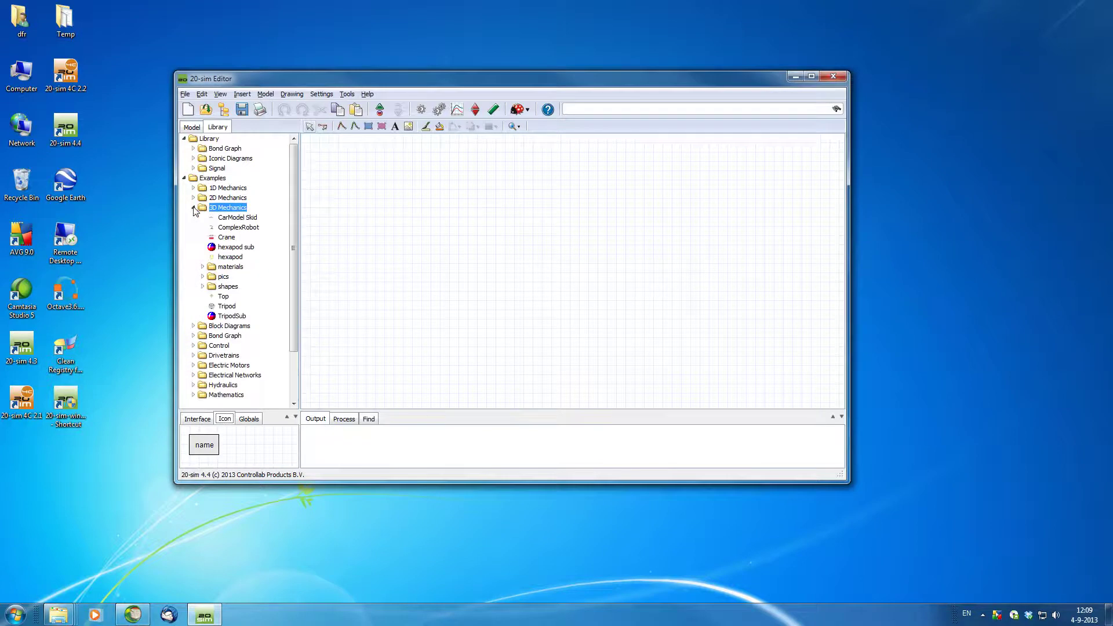
{"action": "double_click", "coordinate": [226, 306]}
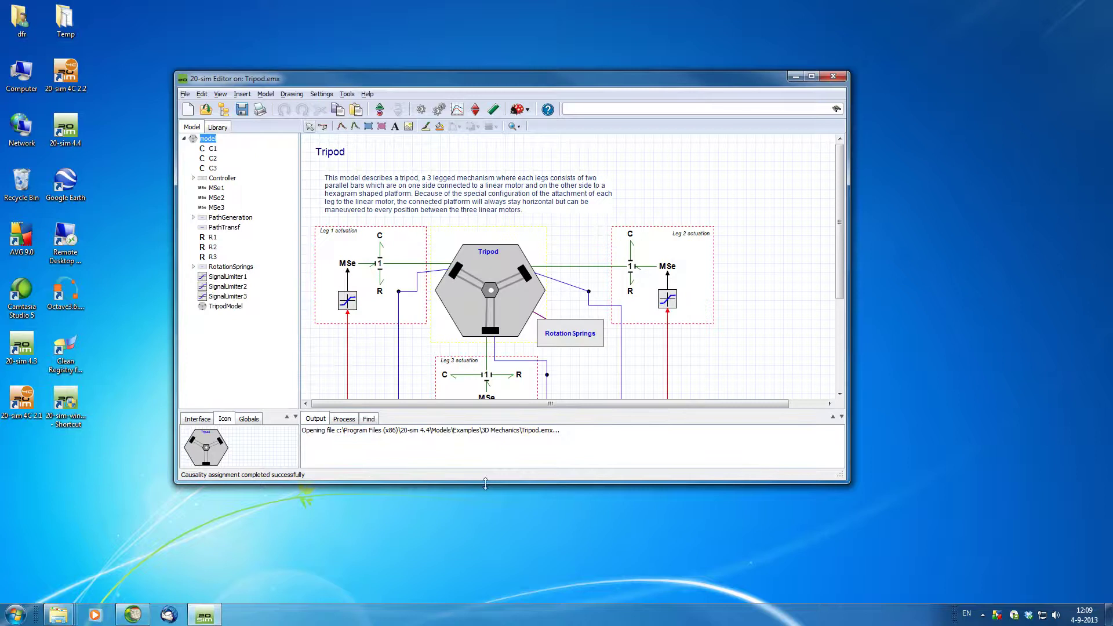
Enlarge the editor, check the complete model (0 errors), then run the simulation in the Simulator
{"action": "left_click_drag", "start_coordinate": [485, 483], "coordinate": [485, 540]}
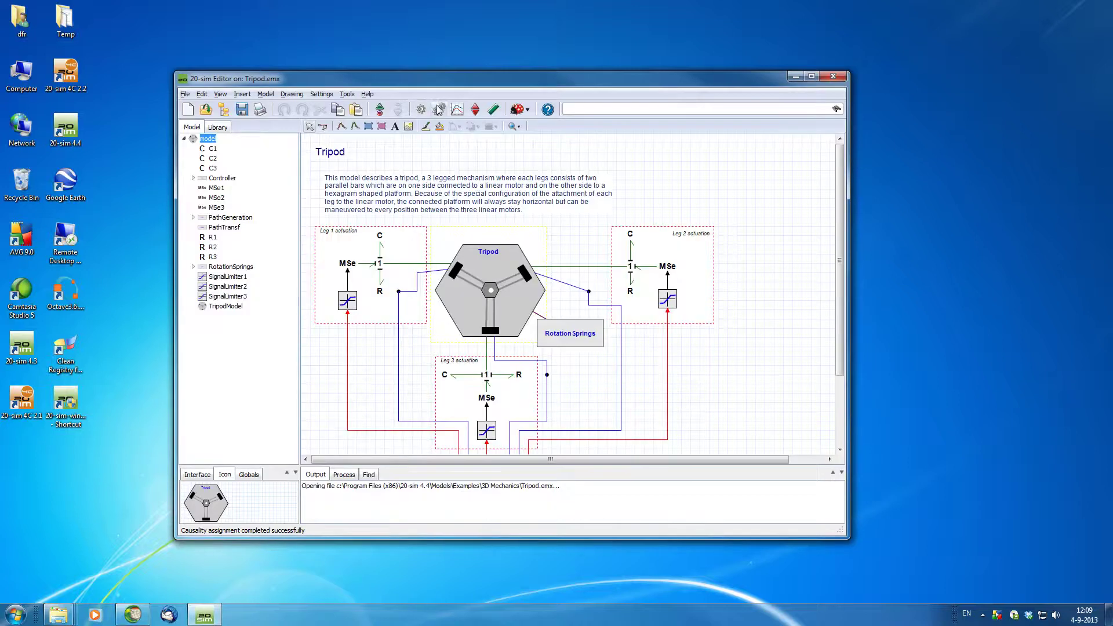
{"action": "left_click", "coordinate": [439, 109]}
{"action": "left_click", "coordinate": [439, 109]}
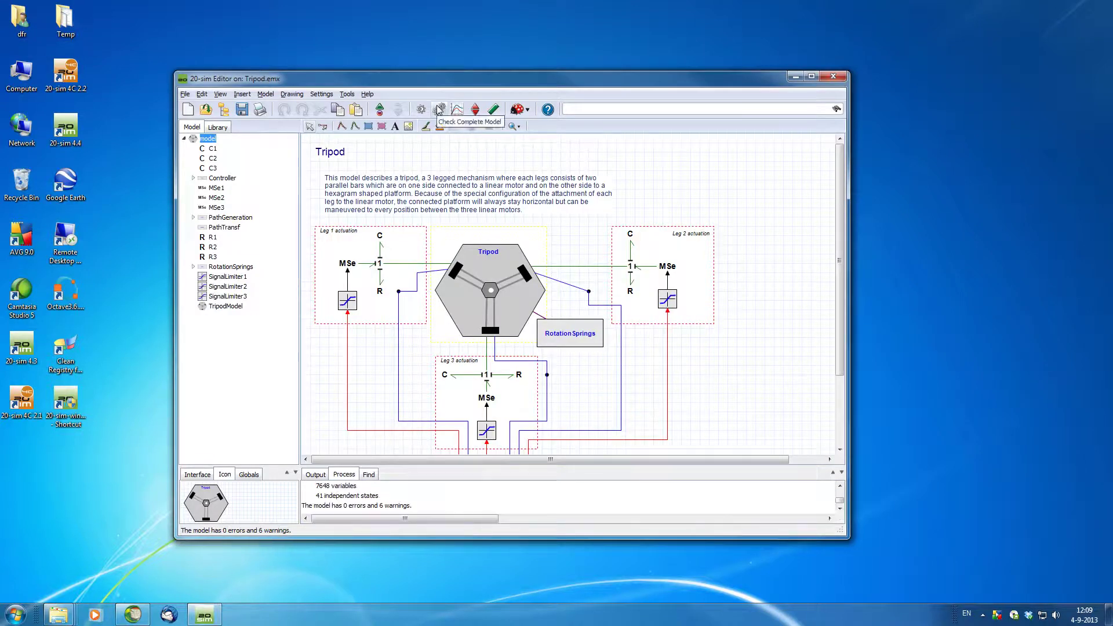
{"action": "left_click", "coordinate": [637, 96]}
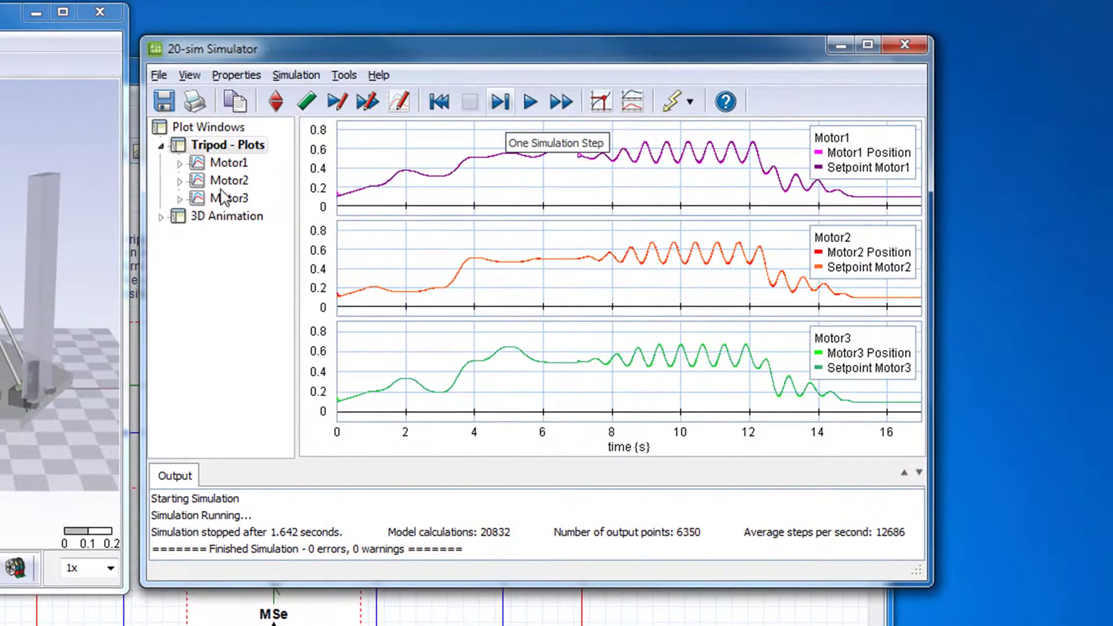
{"action": "left_click_drag", "start_coordinate": [228, 163], "coordinate": [233, 187]}
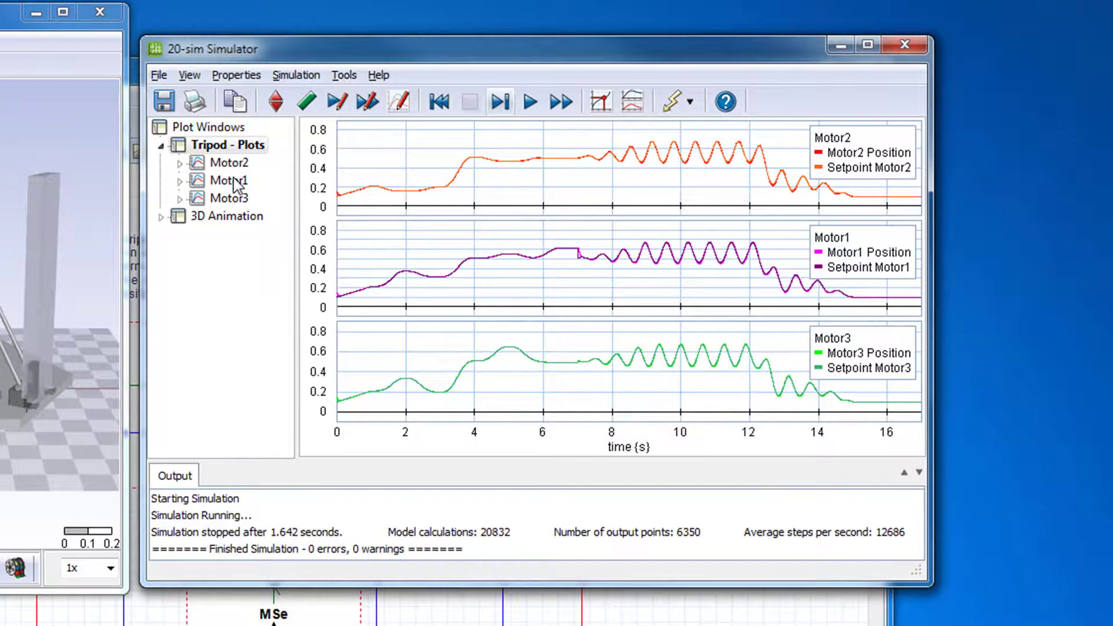
{"action": "left_click_drag", "start_coordinate": [237, 181], "coordinate": [237, 201]}
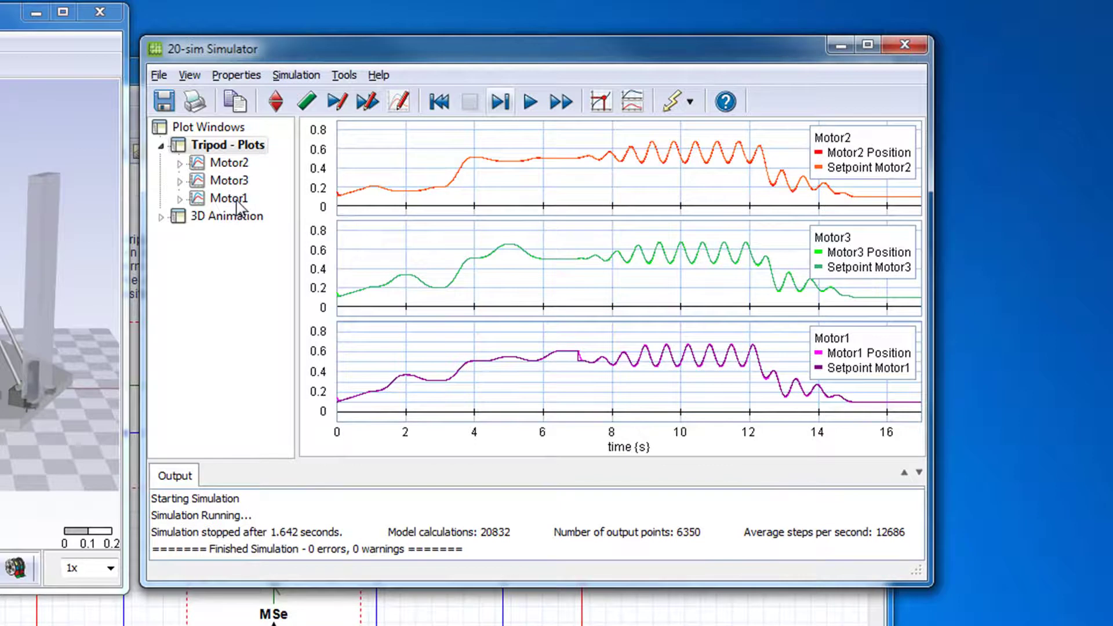
{"action": "left_click_drag", "start_coordinate": [230, 198], "coordinate": [229, 163]}
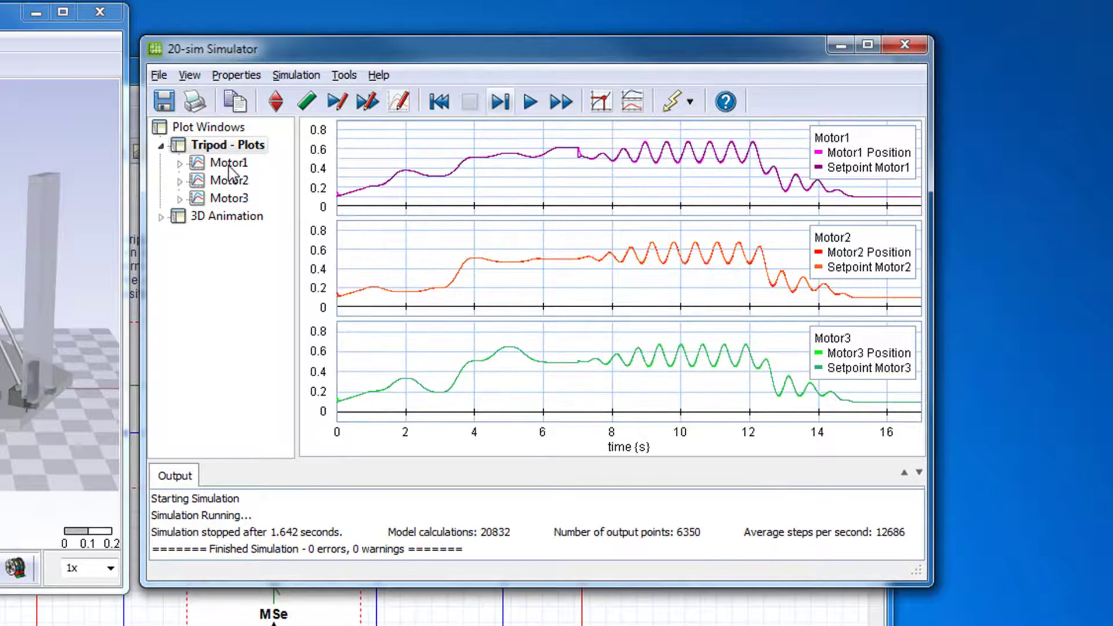
Expand the Motor2 and Motor3 plots in the tree and widen the pane so curve names are readable
{"action": "left_click", "coordinate": [180, 198]}
{"action": "left_click", "coordinate": [180, 179]}
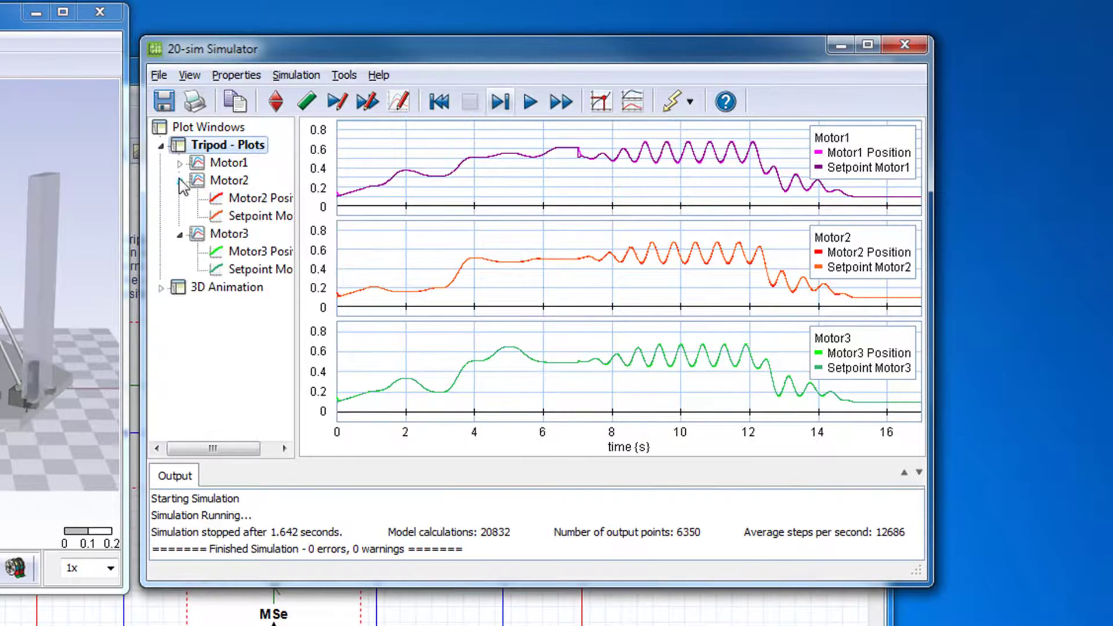
{"action": "left_click_drag", "start_coordinate": [298, 223], "coordinate": [460, 232]}
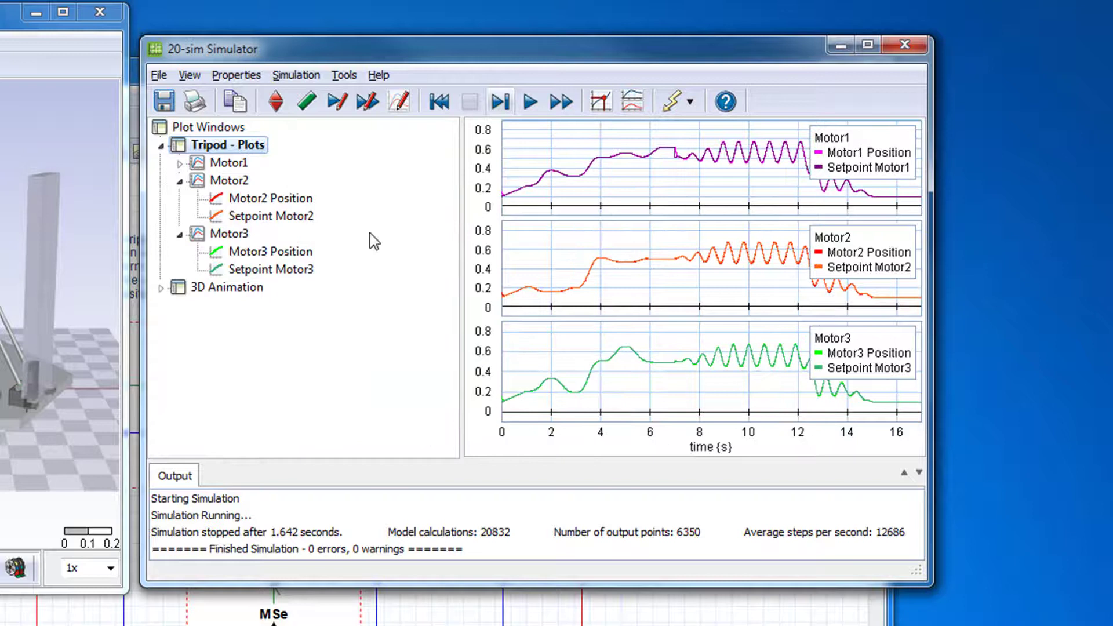
Move Motor3 Position into the Motor2 plot and Motor2 Position into the Motor3 plot
{"action": "left_click", "coordinate": [286, 253]}
{"action": "left_click_drag", "start_coordinate": [285, 252], "coordinate": [287, 224]}
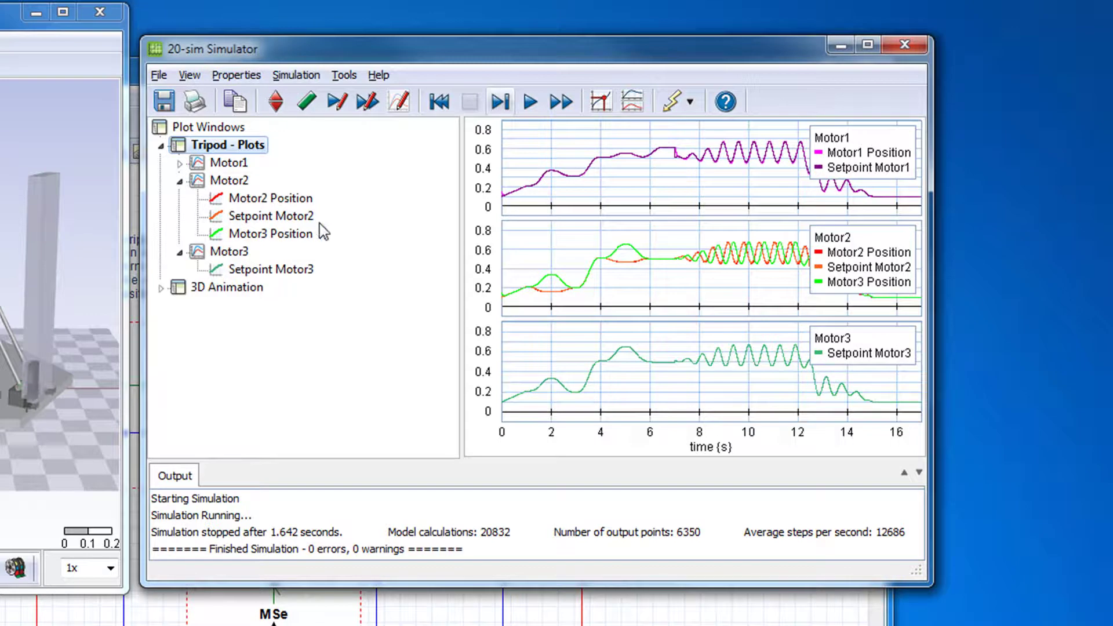
{"action": "left_click_drag", "start_coordinate": [270, 198], "coordinate": [286, 269]}
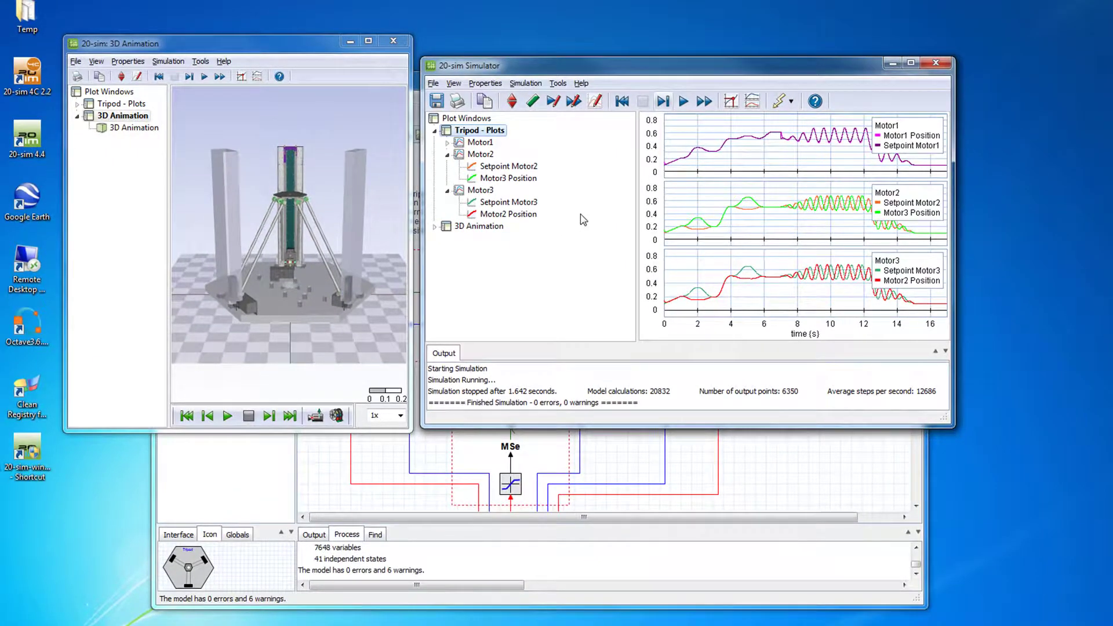
Move the Motor3 plot into the 3D Animation window and widen that window
{"action": "left_click", "coordinate": [436, 227]}
{"action": "left_click_drag", "start_coordinate": [480, 190], "coordinate": [486, 233]}
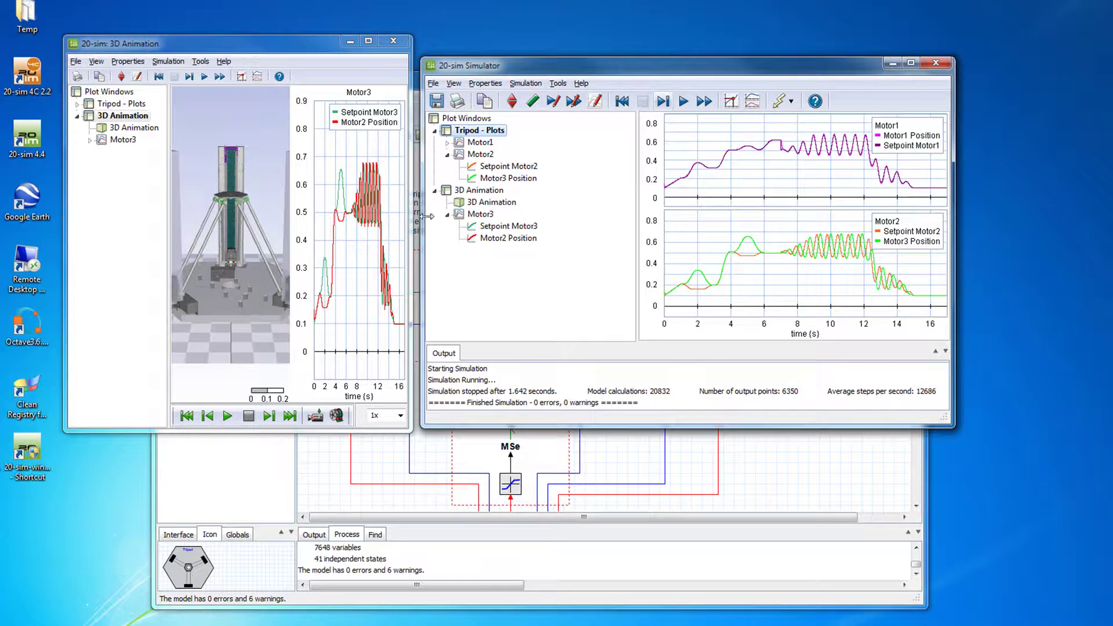
{"action": "left_click_drag", "start_coordinate": [411, 215], "coordinate": [751, 215]}
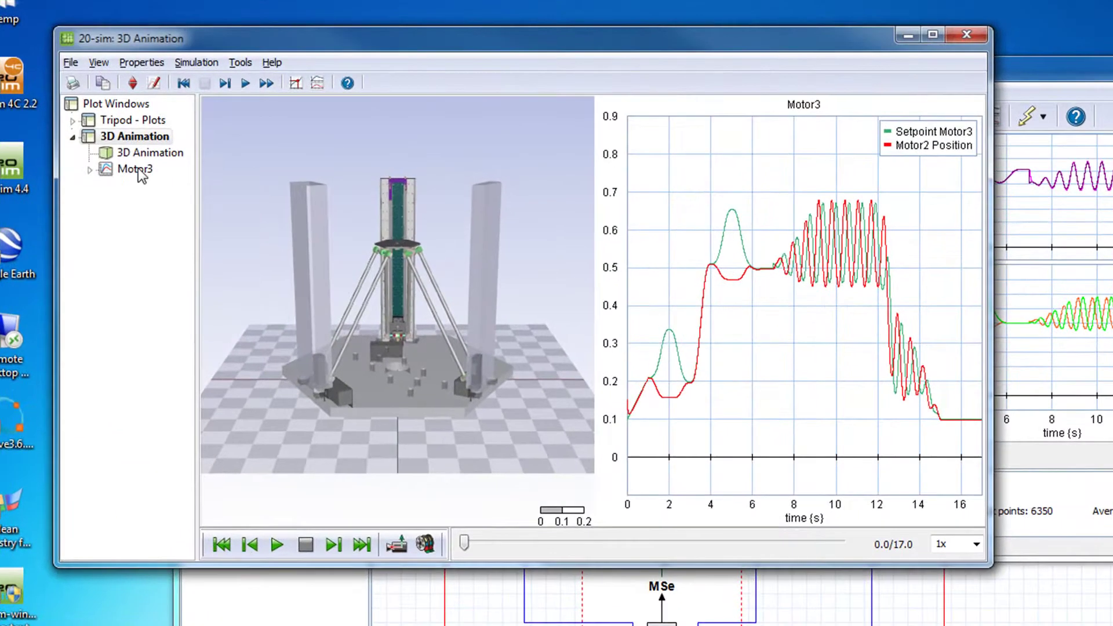
Reorder the Motor3 plot so it sits before the 3D view, on the left
{"action": "left_click", "coordinate": [127, 142]}
{"action": "left_click_drag", "start_coordinate": [135, 169], "coordinate": [134, 153]}
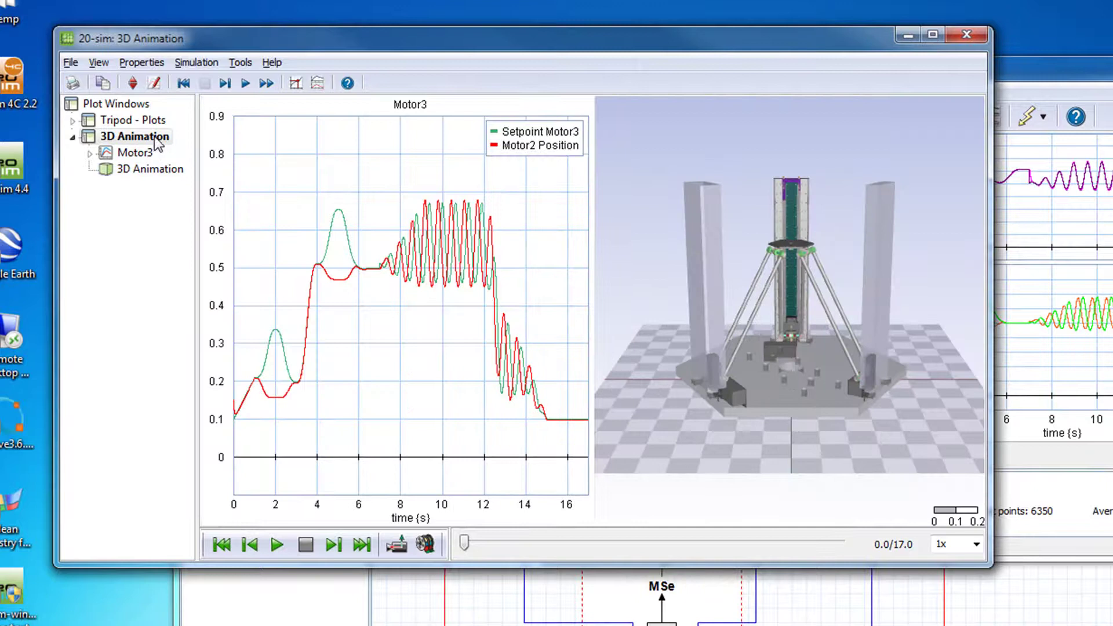
Stack the Motor3 plot above the 3D view and play the 3D animation
{"action": "right_click", "coordinate": [159, 140]}
{"action": "mouse_move", "coordinate": [209, 195]}
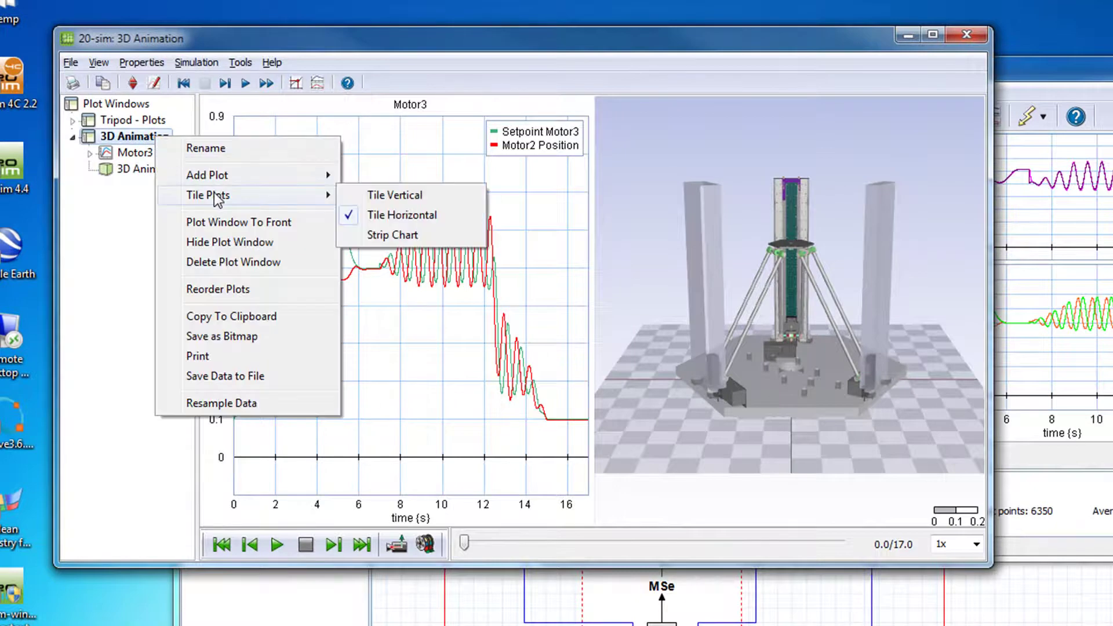
{"action": "left_click", "coordinate": [395, 195]}
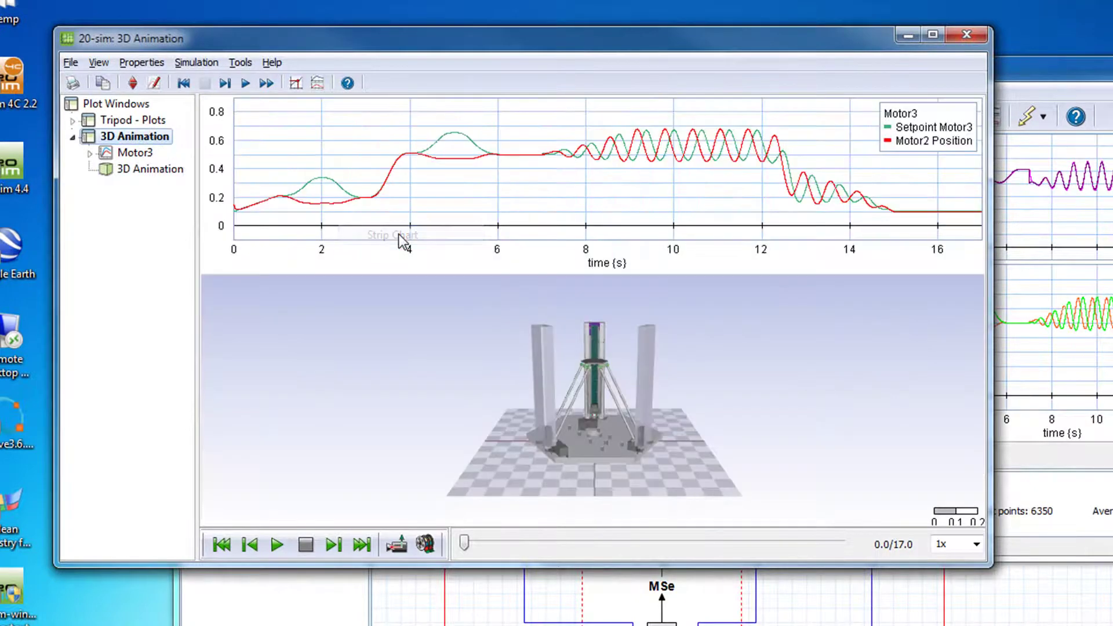
{"action": "left_click", "coordinate": [277, 545]}
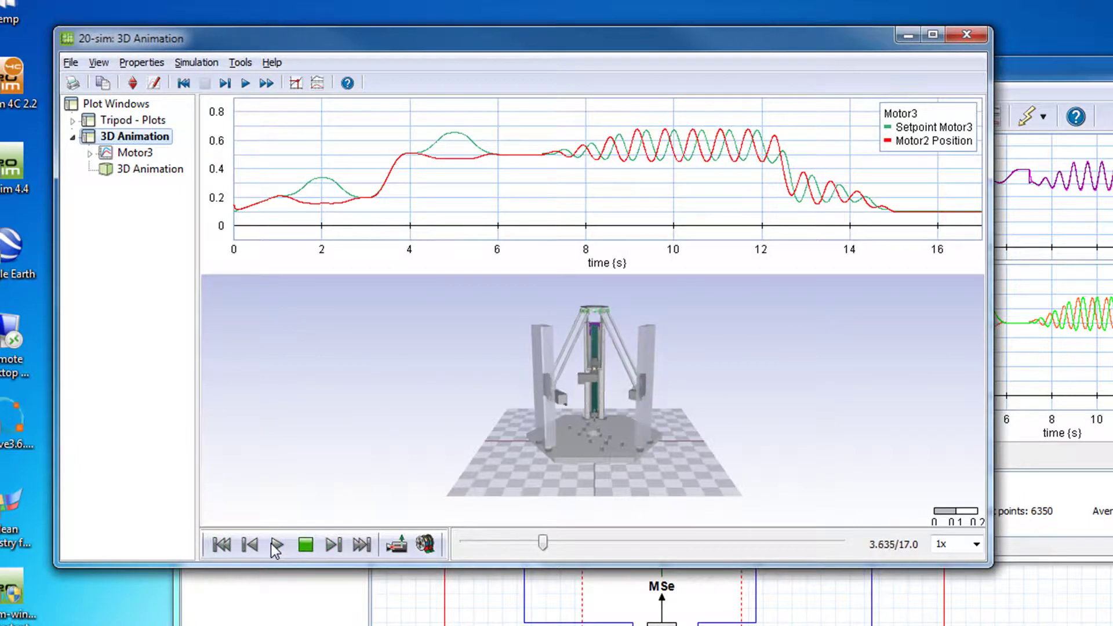
Stop the animation at about 7.2 s and shift the animation window slightly right
{"action": "left_click", "coordinate": [304, 545]}
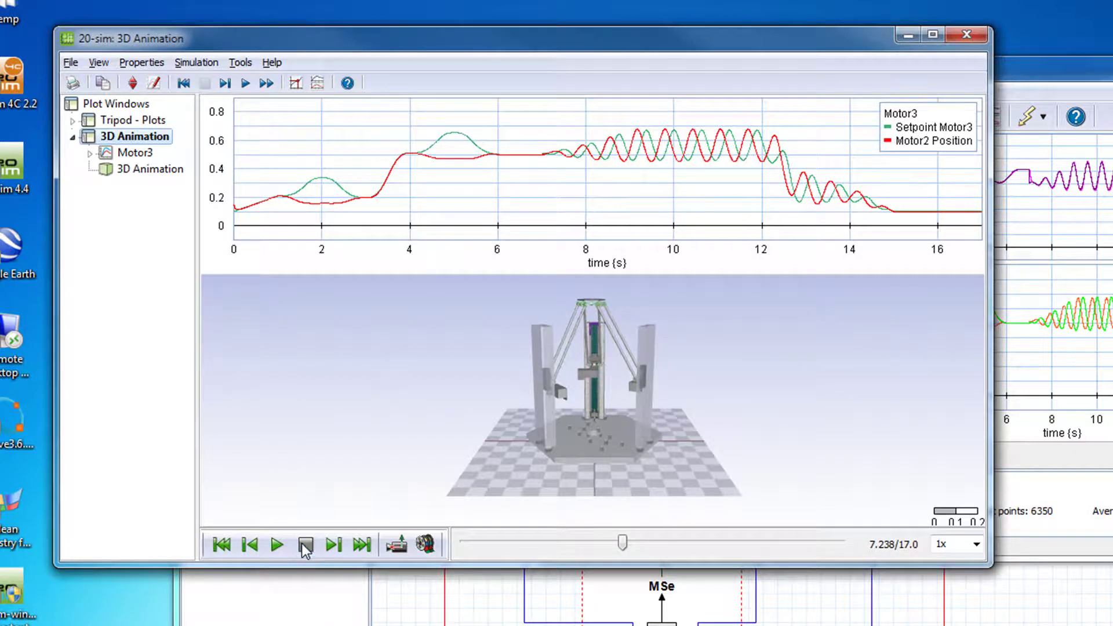
{"action": "left_click_drag", "start_coordinate": [484, 48], "coordinate": [574, 59]}
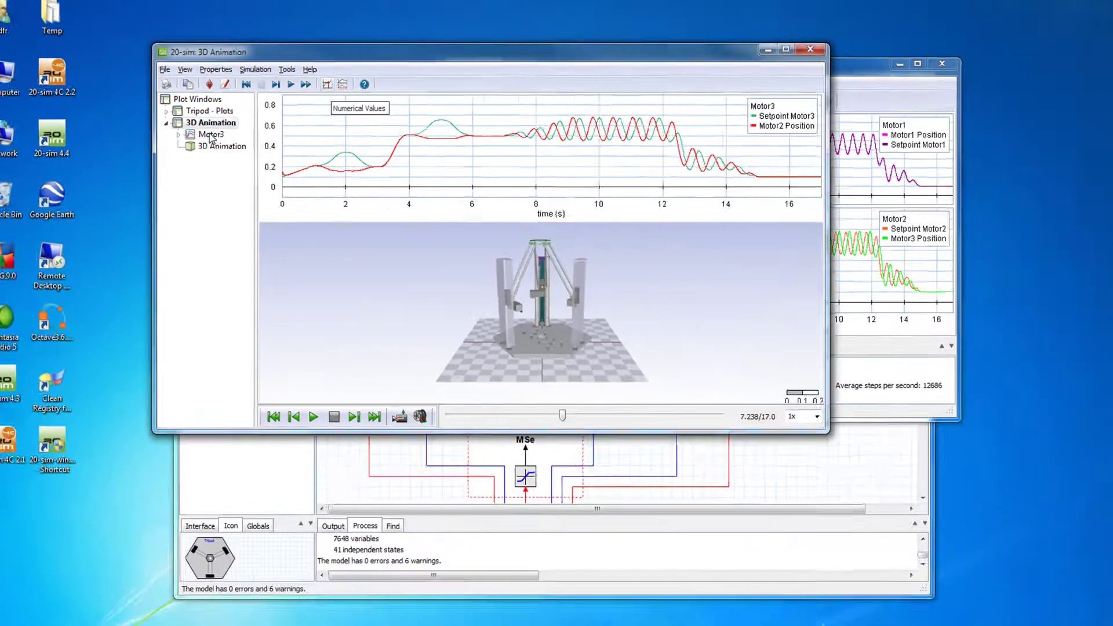
Delete the Motor3 plot from the animation window, then bring the Tripod plots window to the front
{"action": "right_click", "coordinate": [211, 137]}
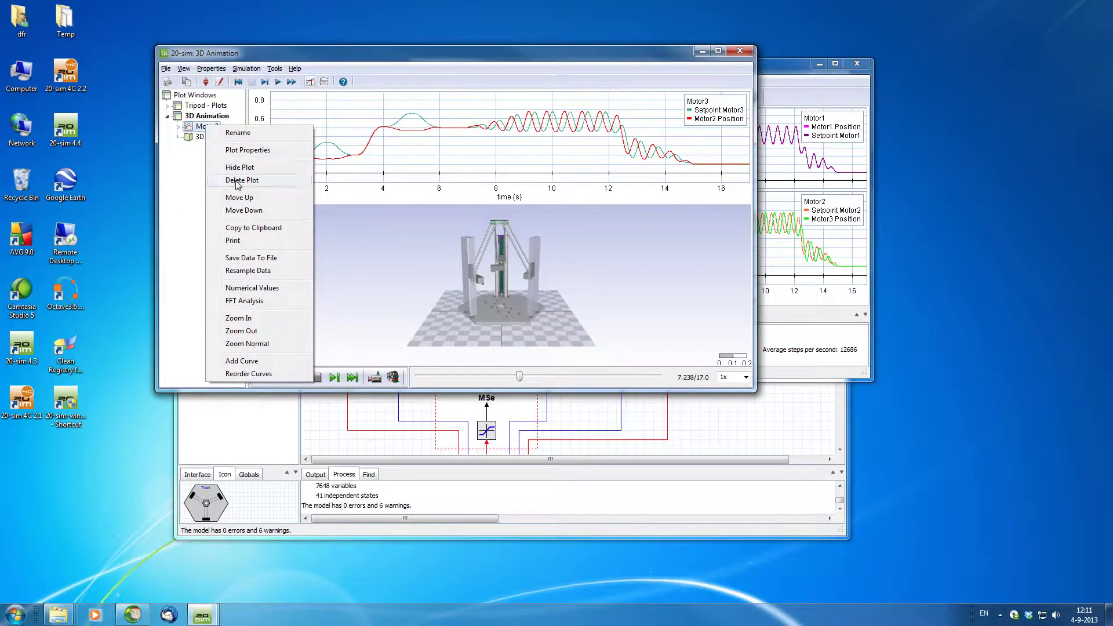
{"action": "left_click", "coordinate": [240, 179]}
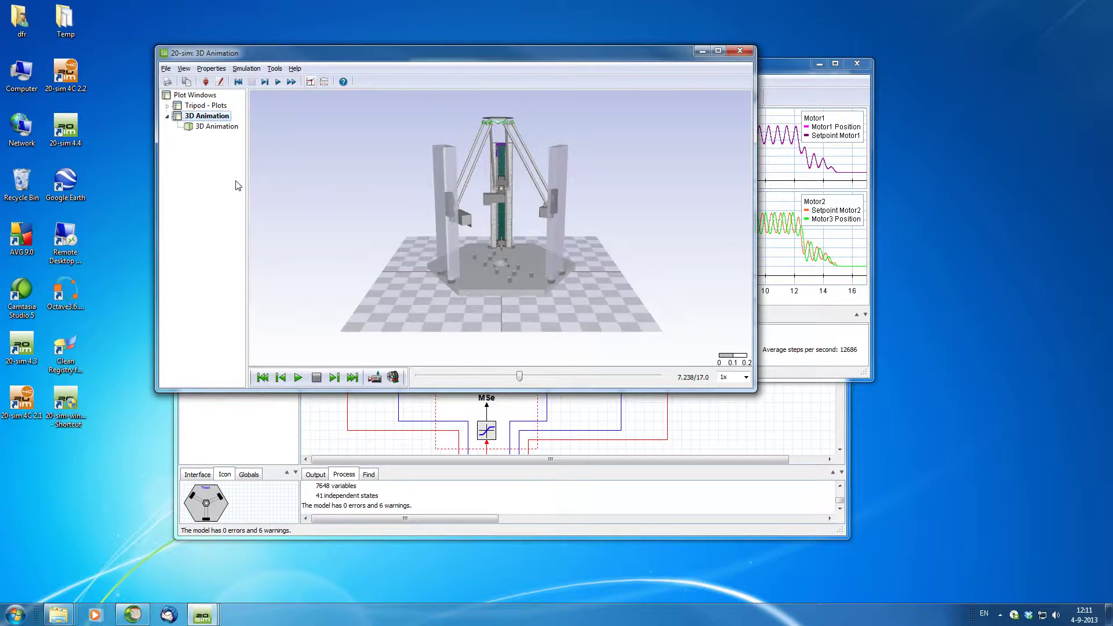
{"action": "double_click", "coordinate": [205, 106]}
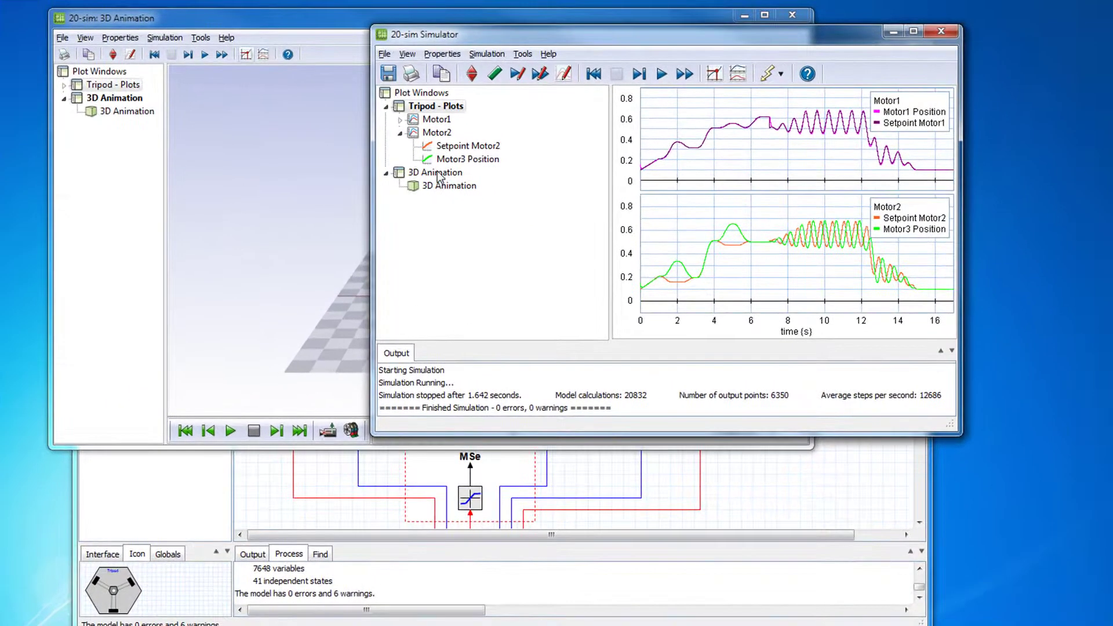
Collapse the Motor2 curves, add a new empty plot window (Window 3) via Plot Windows, and refocus the Simulator
{"action": "left_click", "coordinate": [401, 132]}
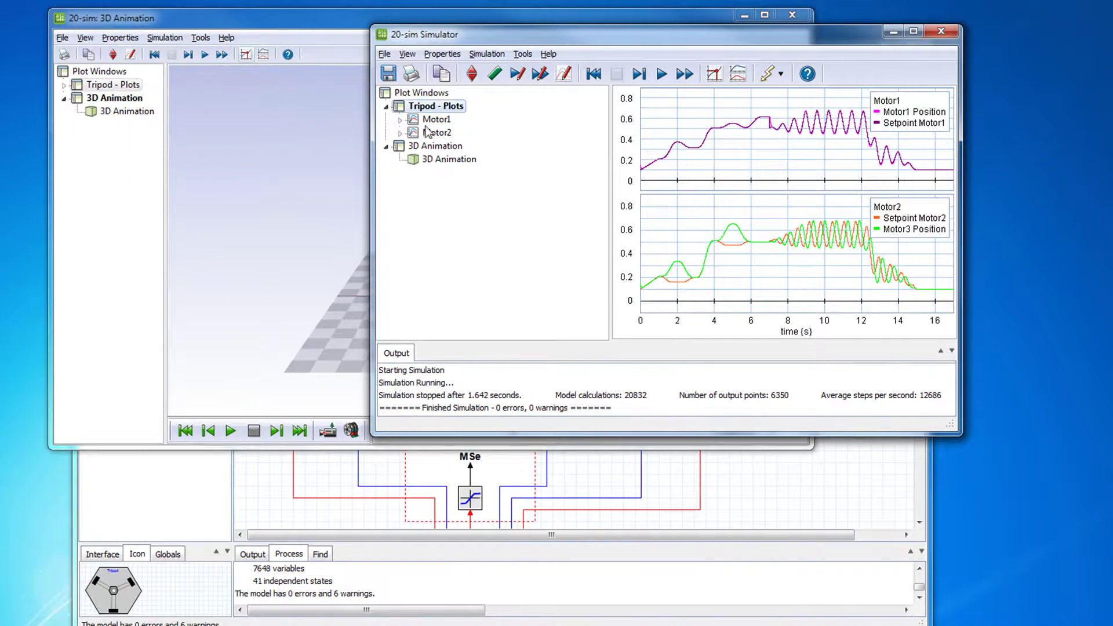
{"action": "right_click", "coordinate": [425, 97]}
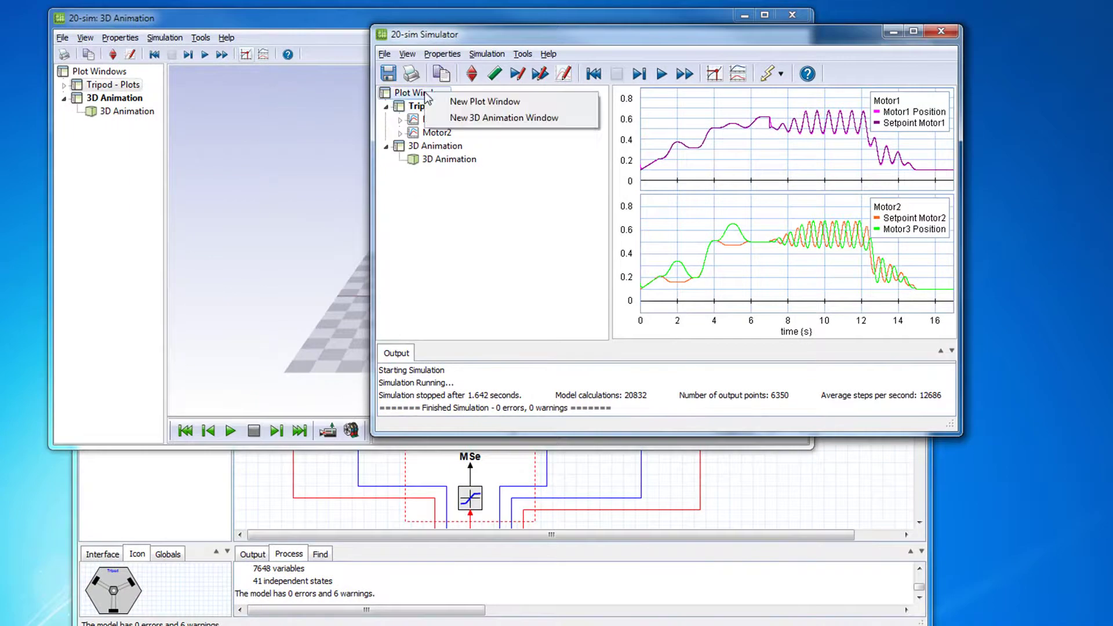
{"action": "left_click", "coordinate": [470, 102]}
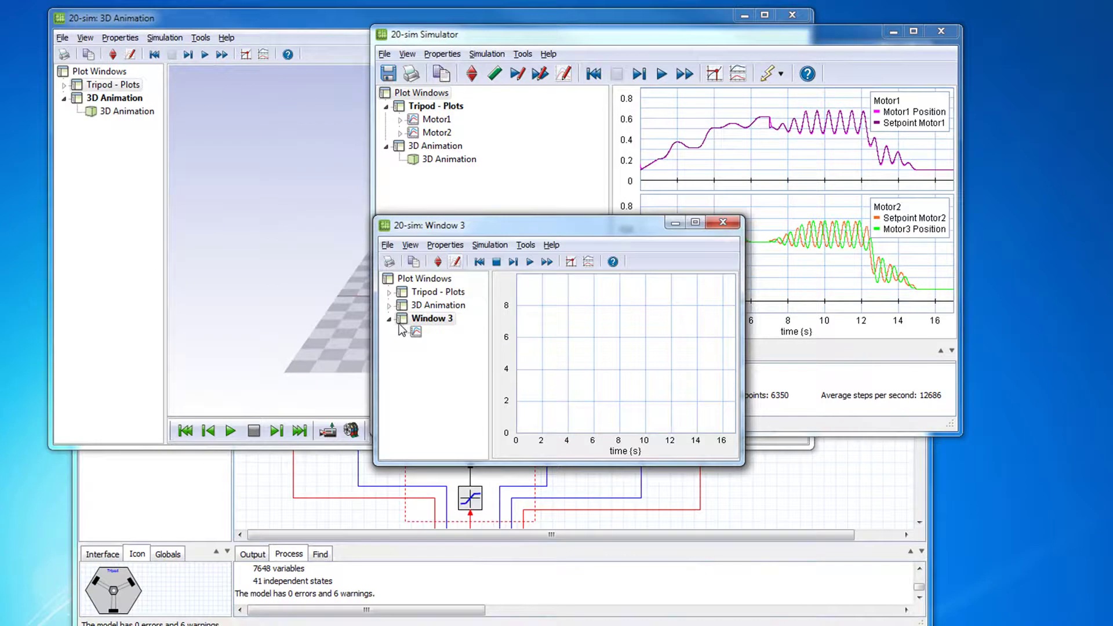
{"action": "left_click", "coordinate": [527, 170]}
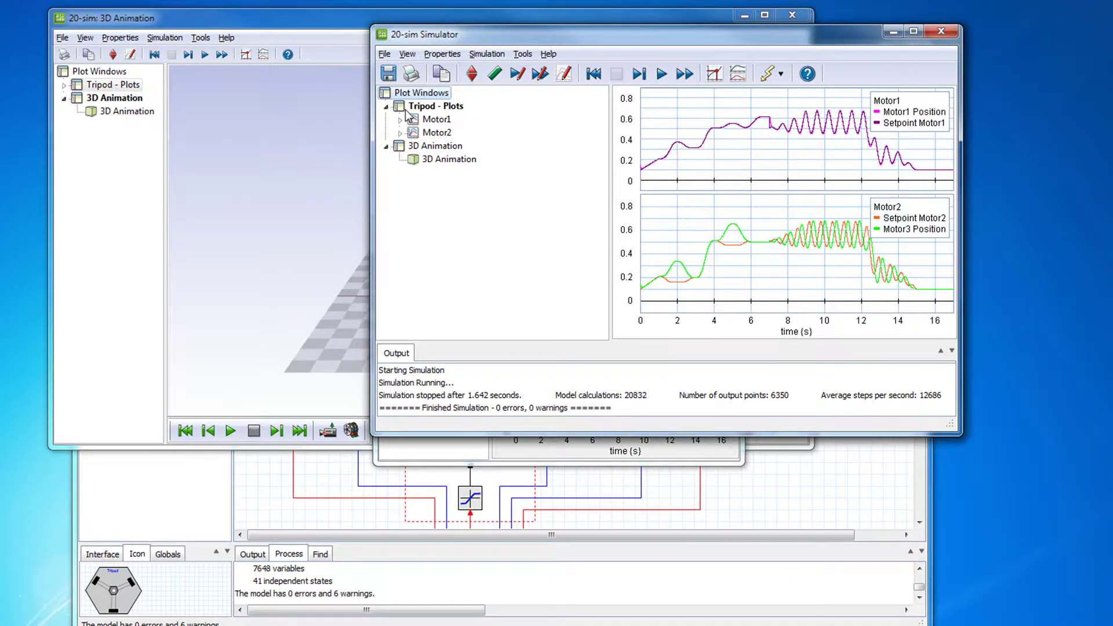
Hide the Motor2 plot so only Motor1 shows in the Tripod plots window
{"action": "right_click", "coordinate": [436, 132]}
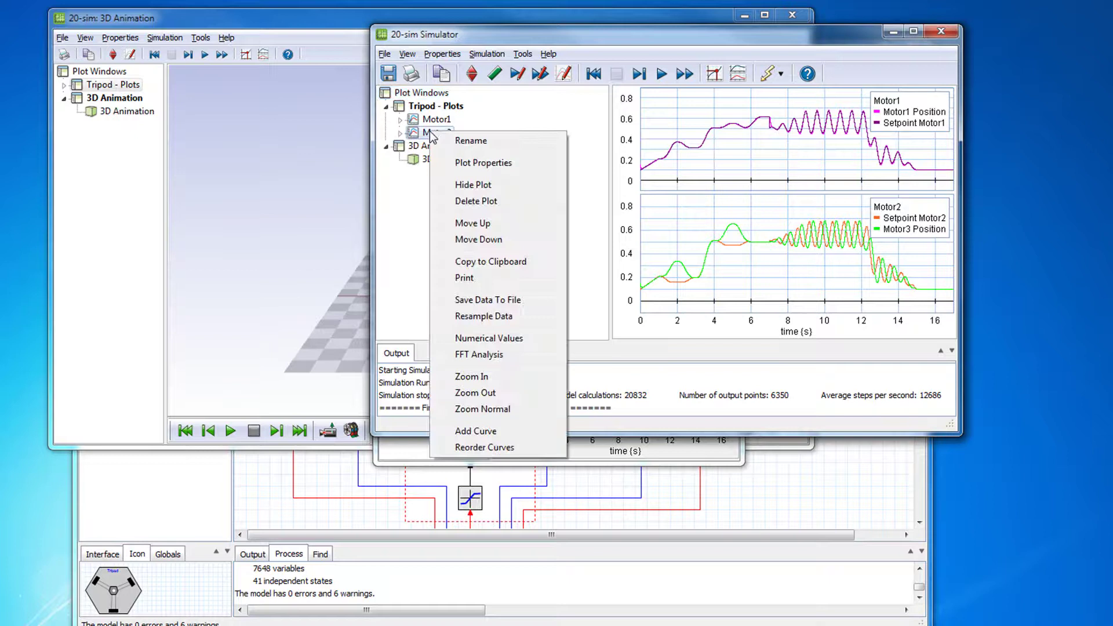
{"action": "left_click", "coordinate": [473, 185]}
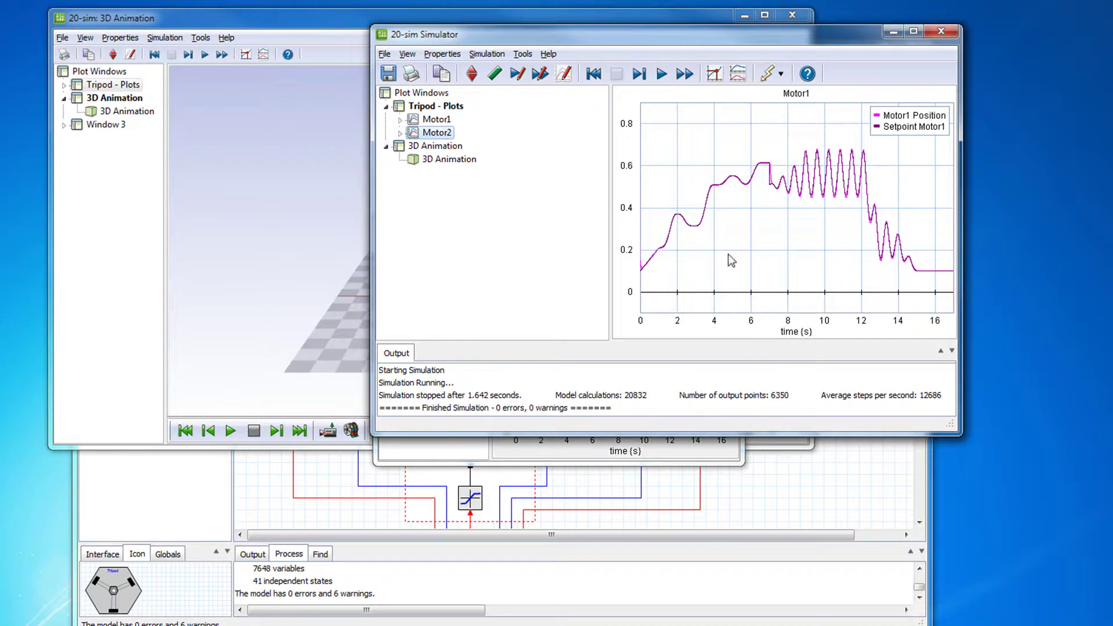
{"action": "left_click", "coordinate": [435, 106]}
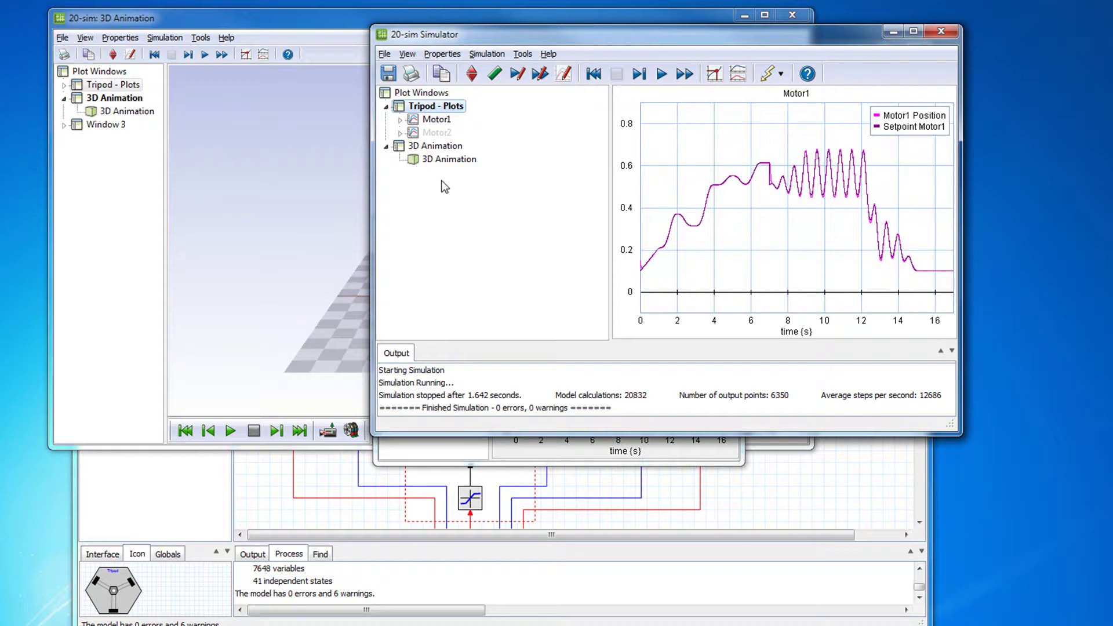
Delete the 3D Animation plot window from the tree
{"action": "right_click", "coordinate": [430, 147]}
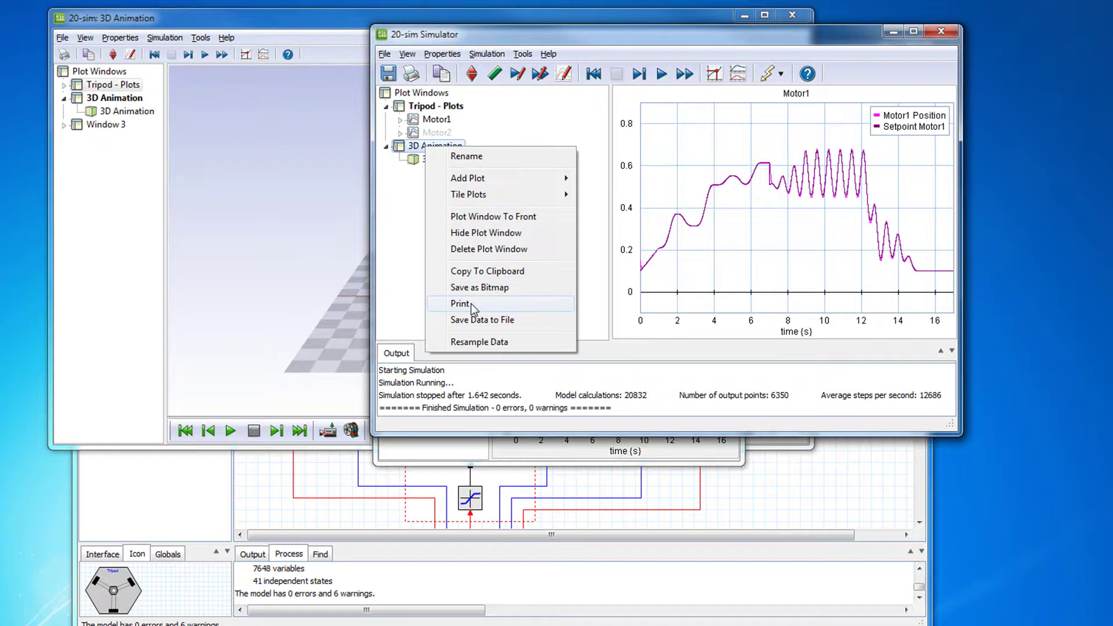
{"action": "left_click", "coordinate": [486, 251]}
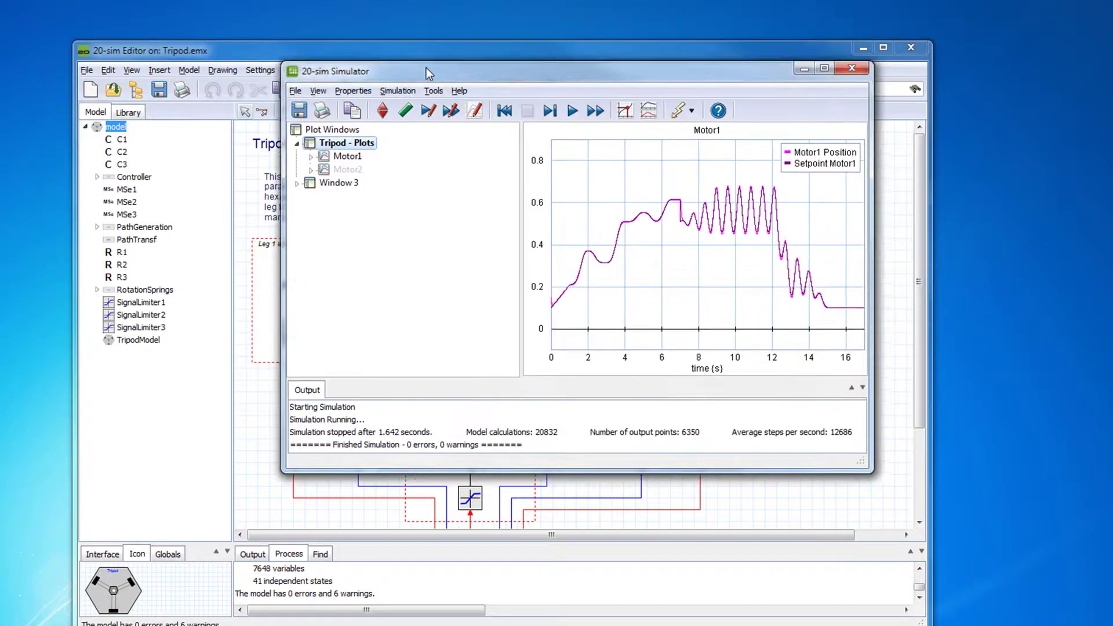
Move the Simulator window down-left and enlarge it wider and taller
{"action": "left_click_drag", "start_coordinate": [522, 34], "coordinate": [423, 73]}
{"action": "left_click_drag", "start_coordinate": [275, 273], "coordinate": [181, 273]}
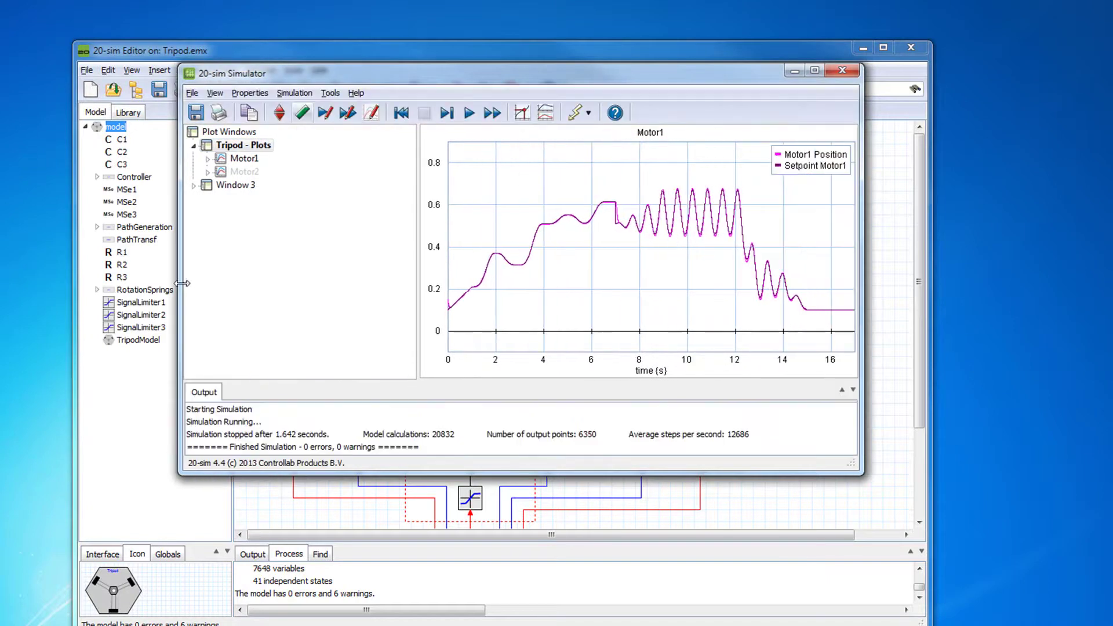
{"action": "left_click_drag", "start_coordinate": [573, 474], "coordinate": [581, 539]}
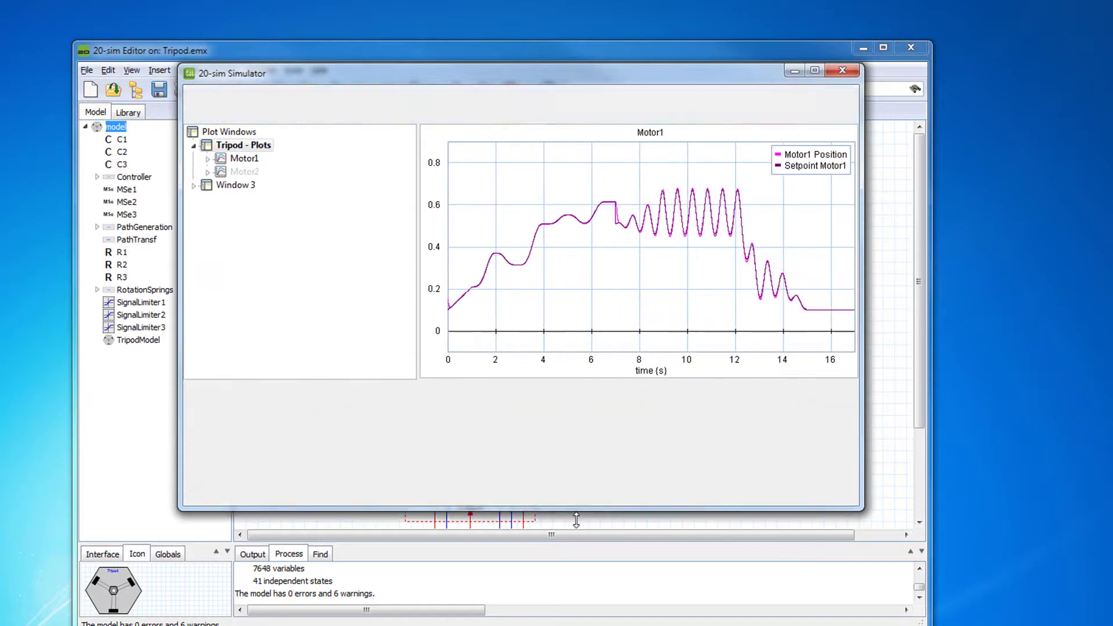
Show the Motor2 plot again below Motor1 and delete the Window 3 plot window
{"action": "right_click", "coordinate": [244, 171]}
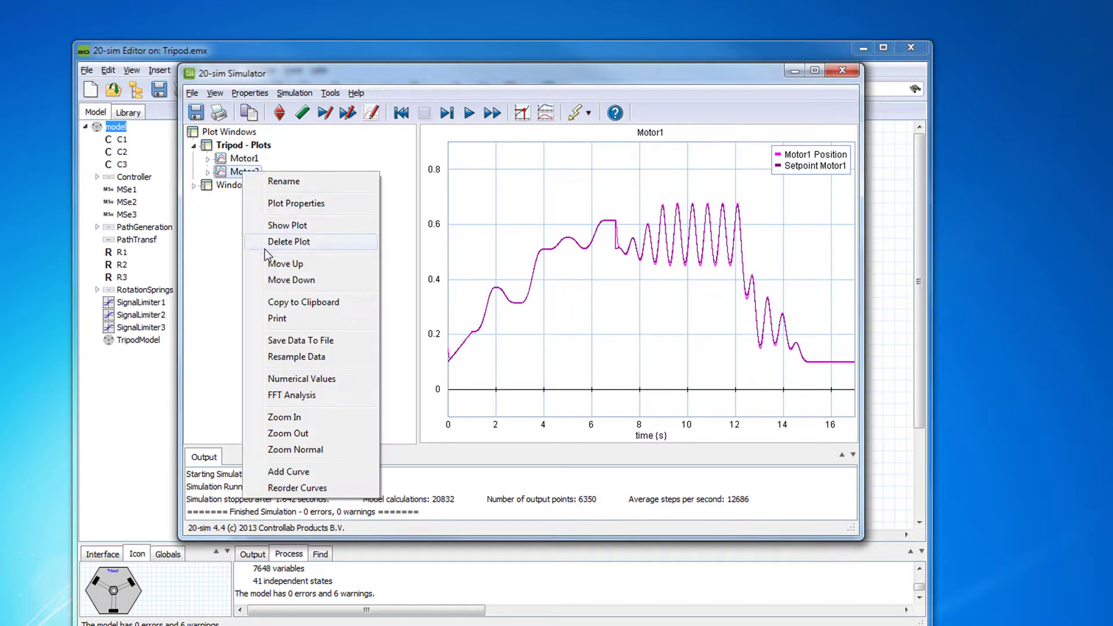
{"action": "left_click", "coordinate": [281, 228]}
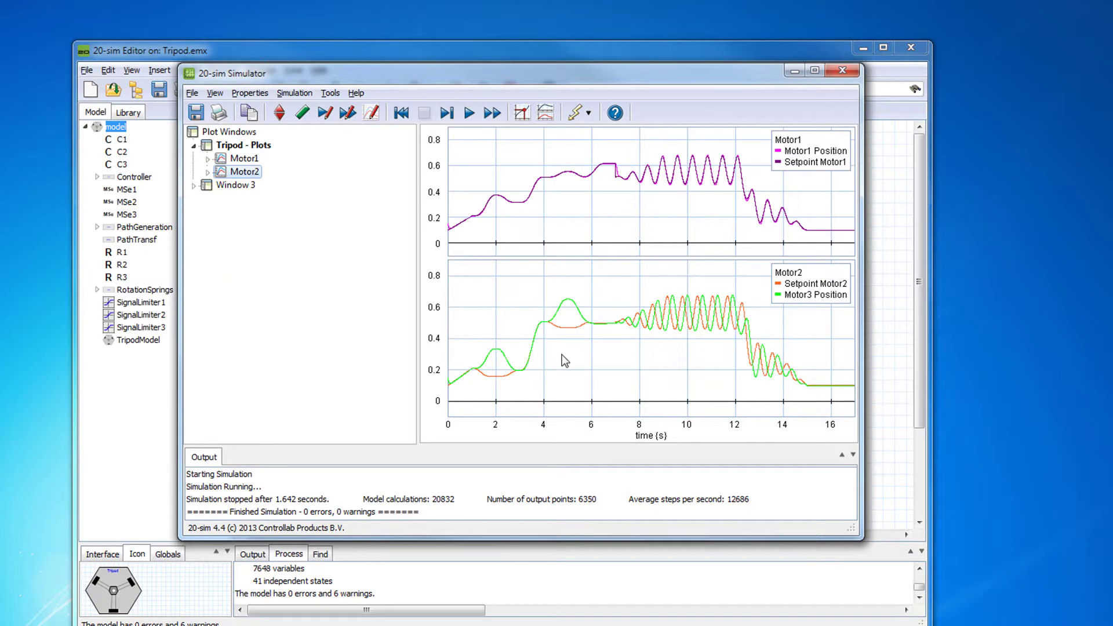
{"action": "right_click", "coordinate": [234, 186]}
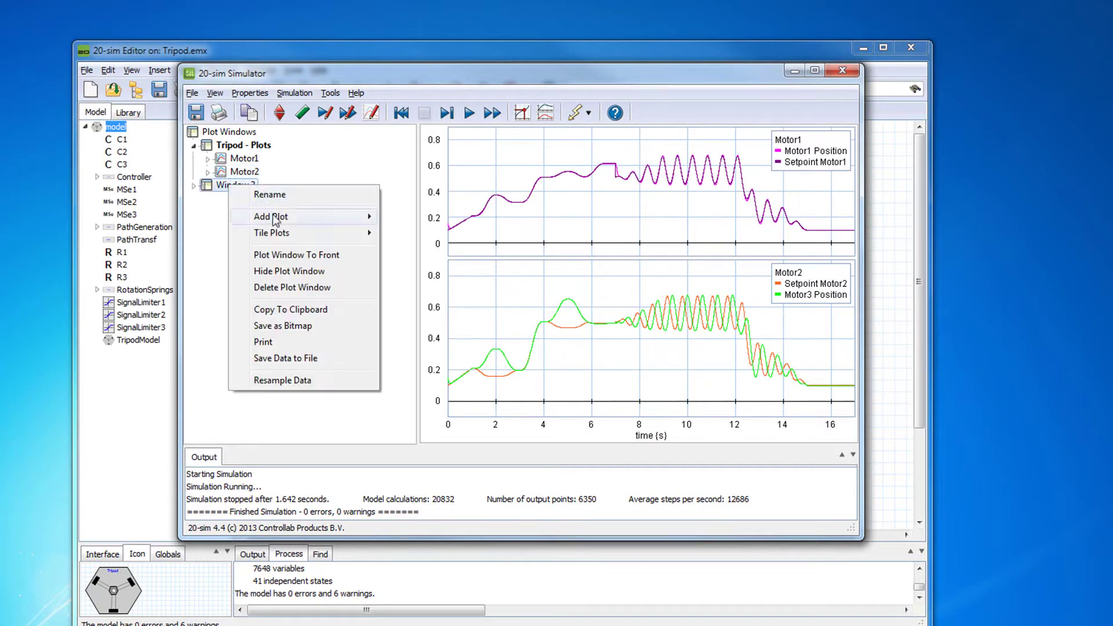
{"action": "left_click", "coordinate": [274, 287]}
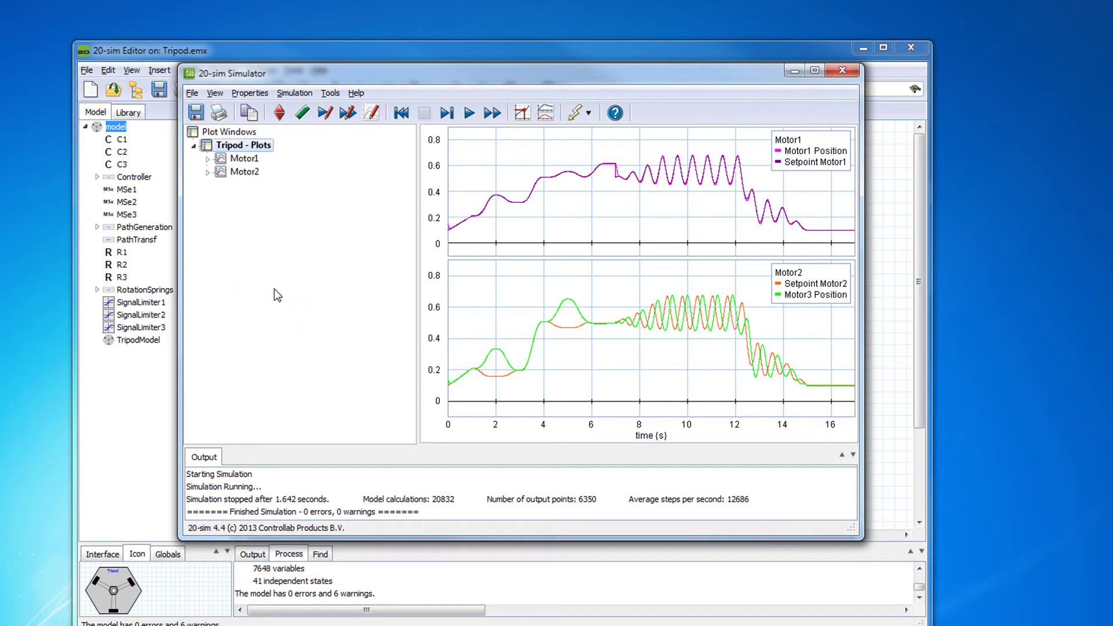